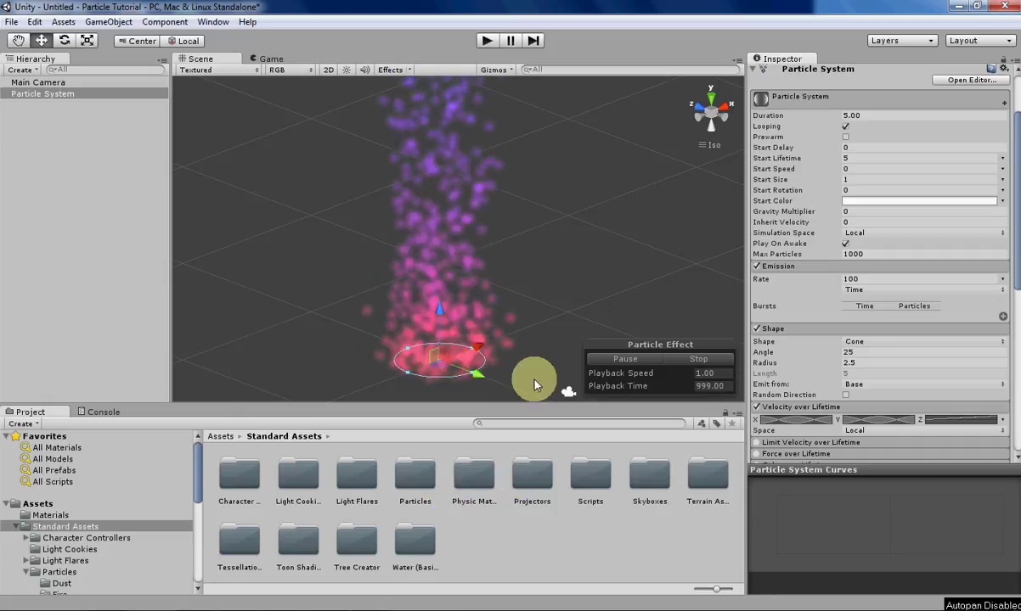
Step: Expand and enable the Size over Lifetime module on the particle system
scroll(887, 316, "down", 5)
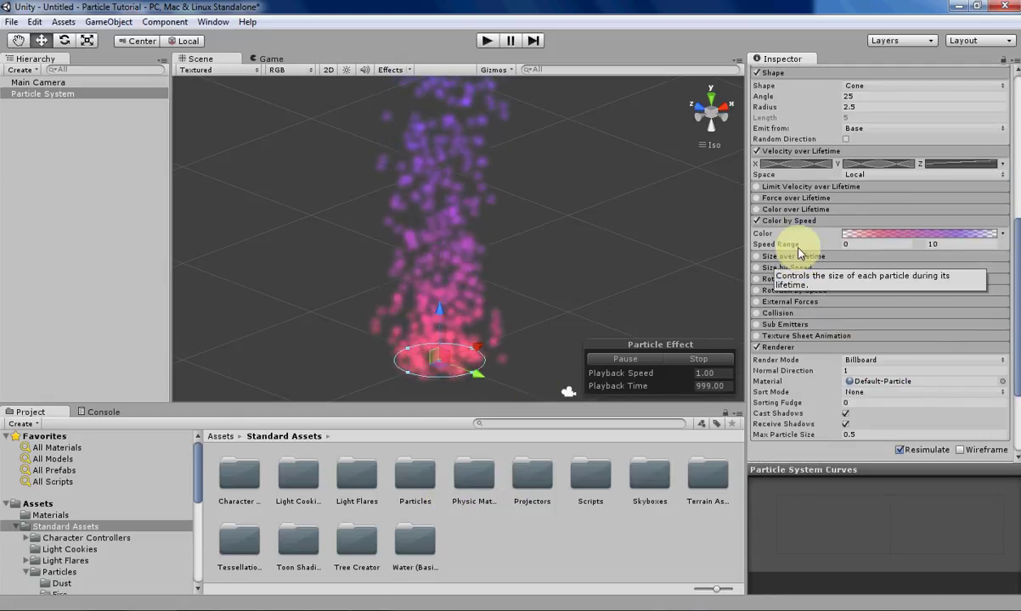
scroll(844, 264, "up", 1)
scroll(843, 264, "up", 1)
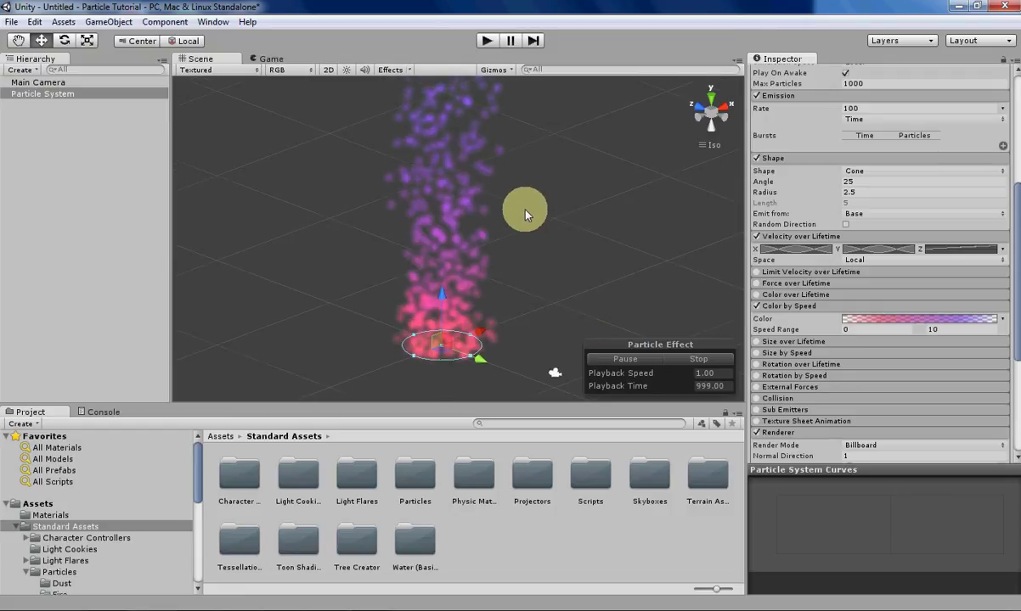
middle_click_drag(524, 212, 527, 240)
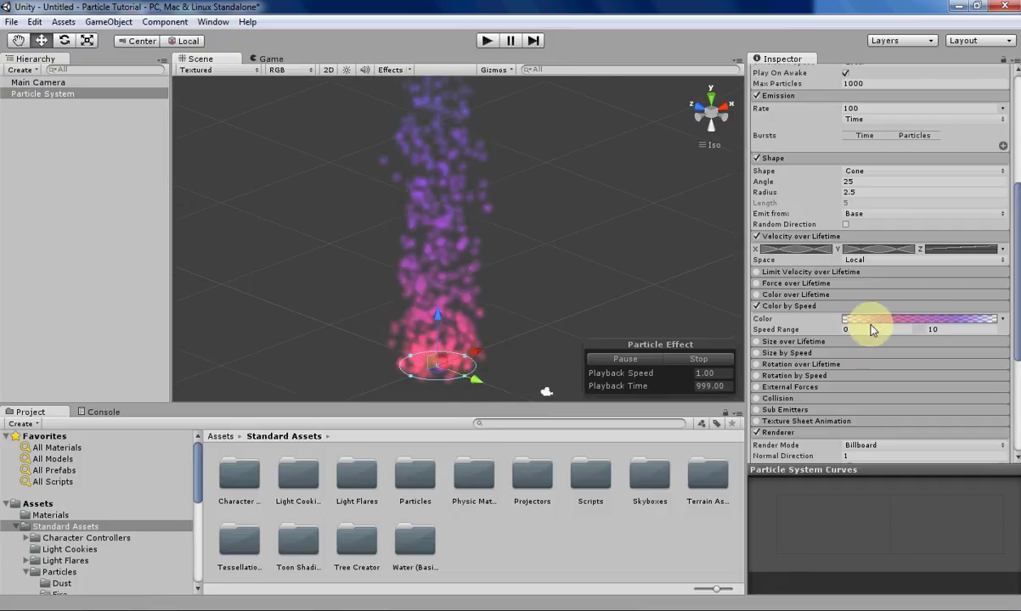
scroll(894, 360, "up", 5)
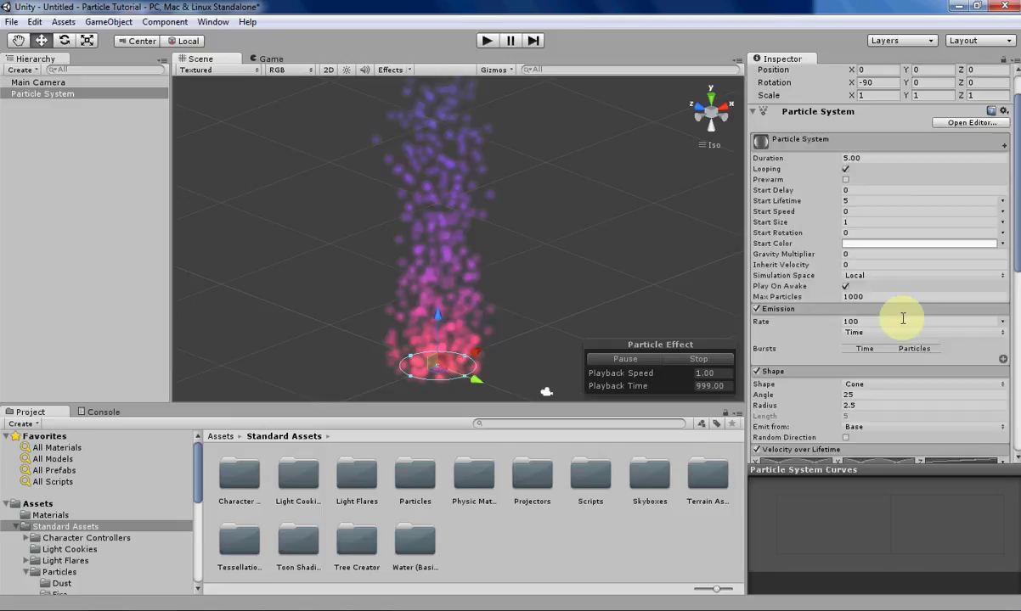
scroll(902, 318, "down", 3)
scroll(888, 338, "down", 3)
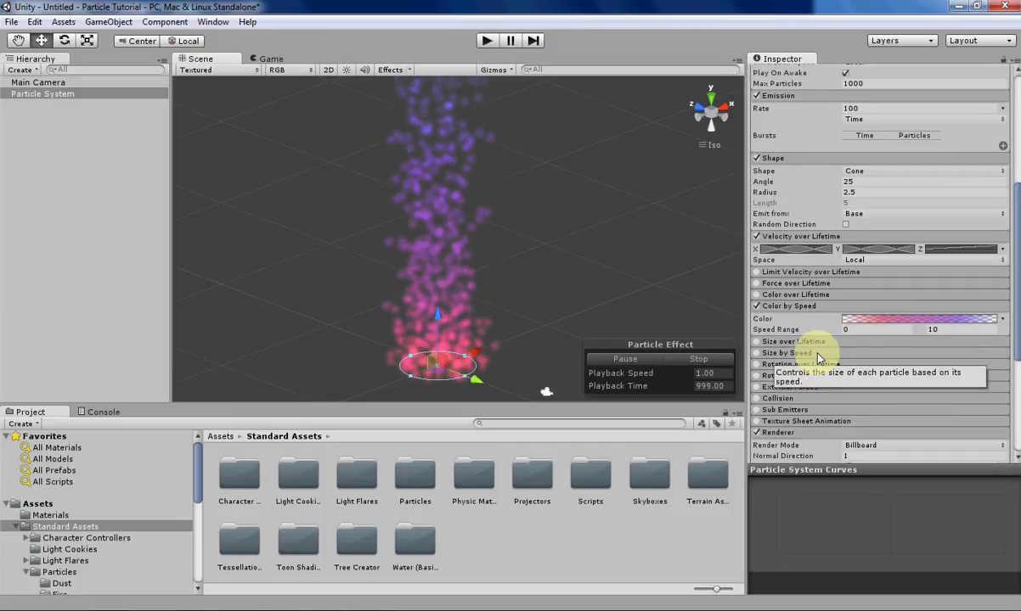
left_click(785, 342)
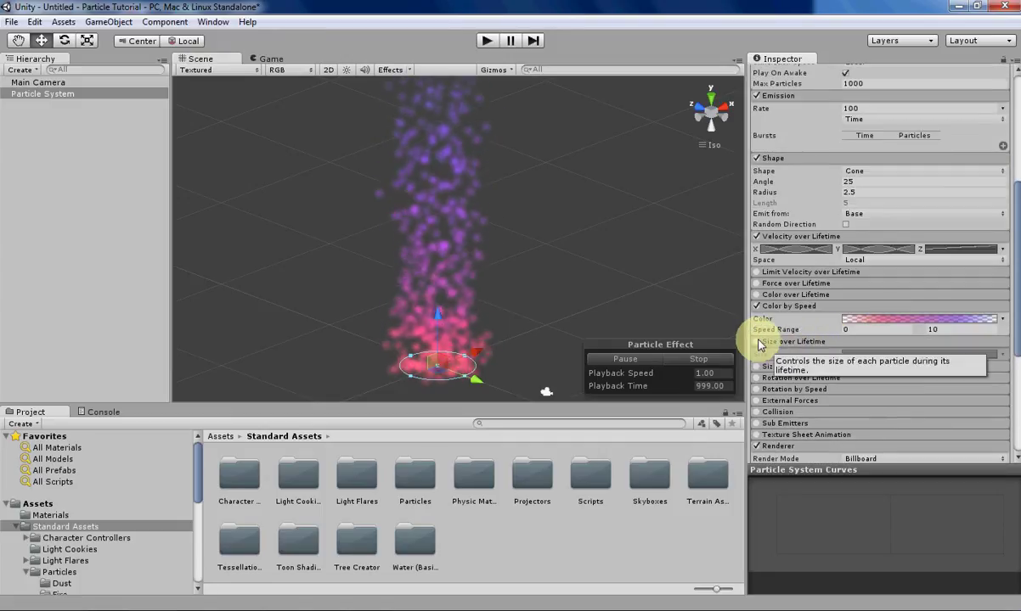
left_click(756, 341)
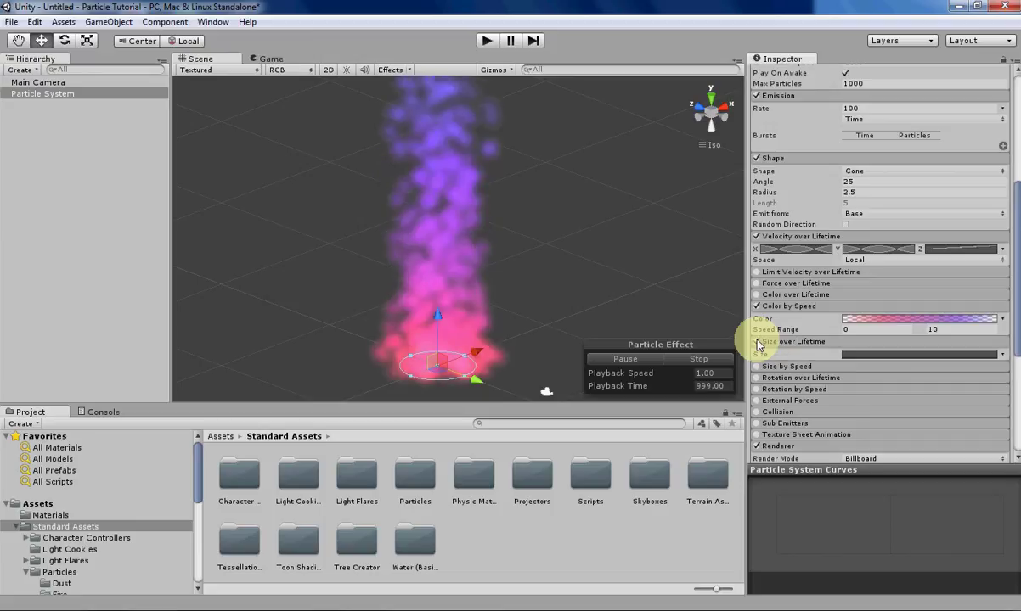
Step: Open the size curve and keep its mode on Curve, flat at 2.0
left_click(879, 355)
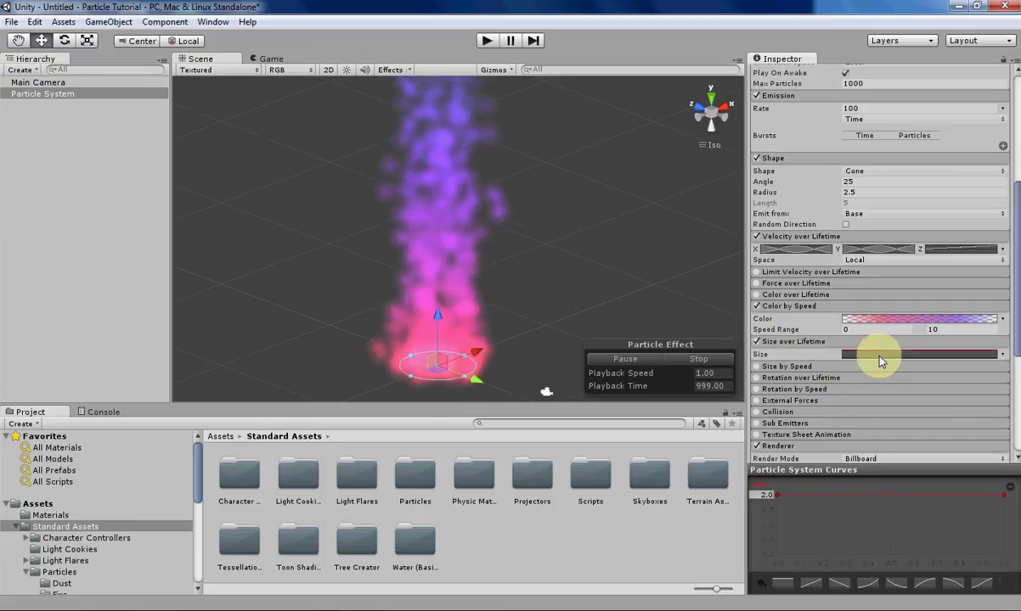
left_click(1002, 355)
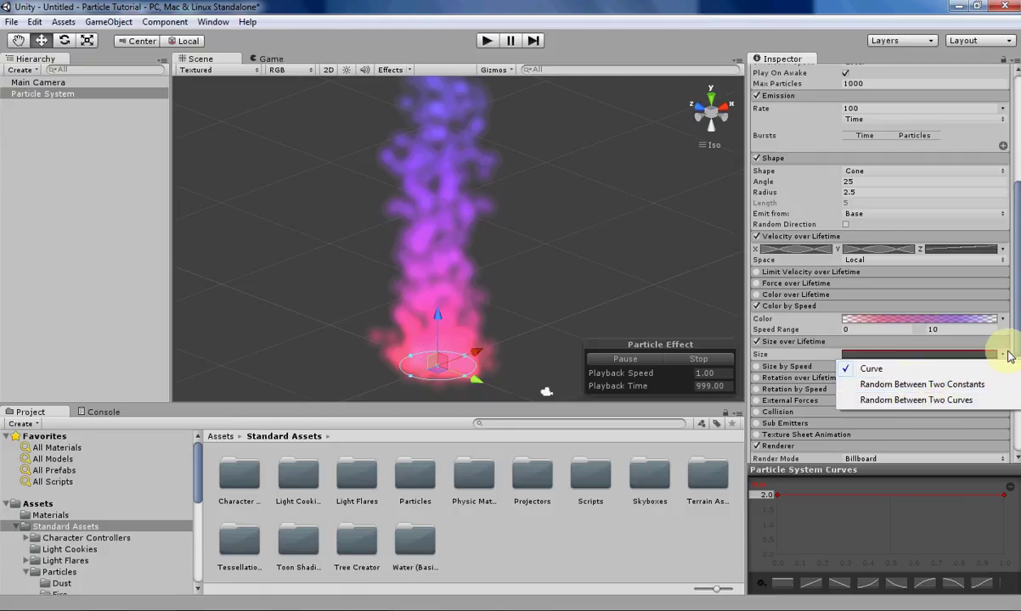
left_click(955, 370)
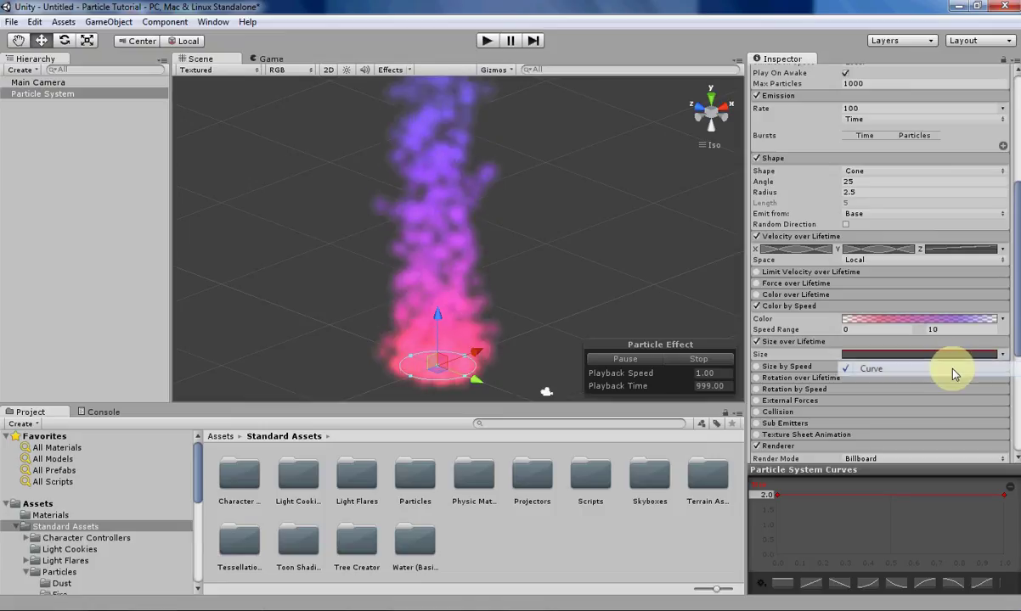
scroll(943, 361, "up", 10)
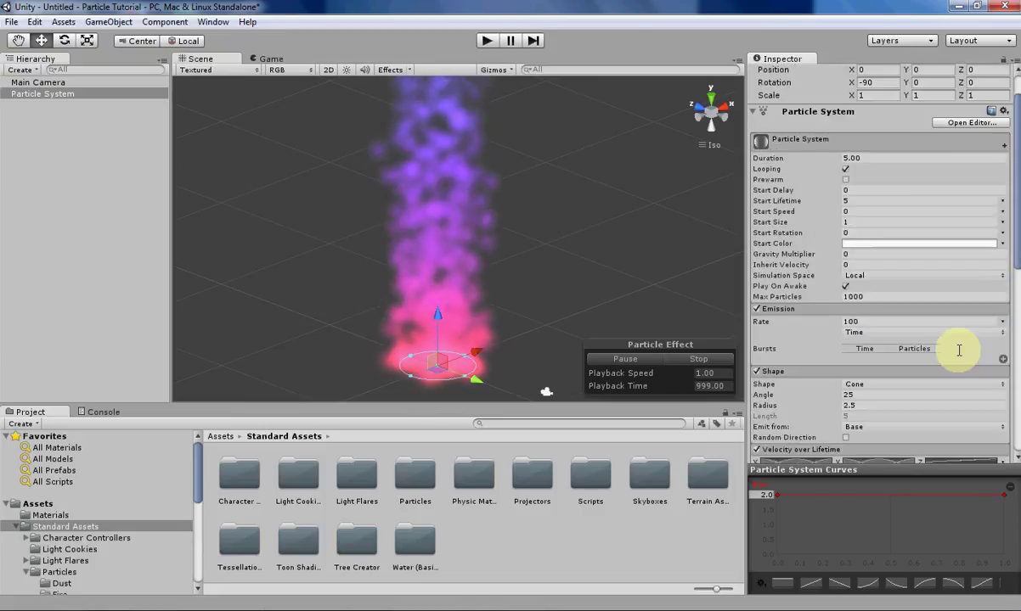
scroll(977, 344, "down", 10)
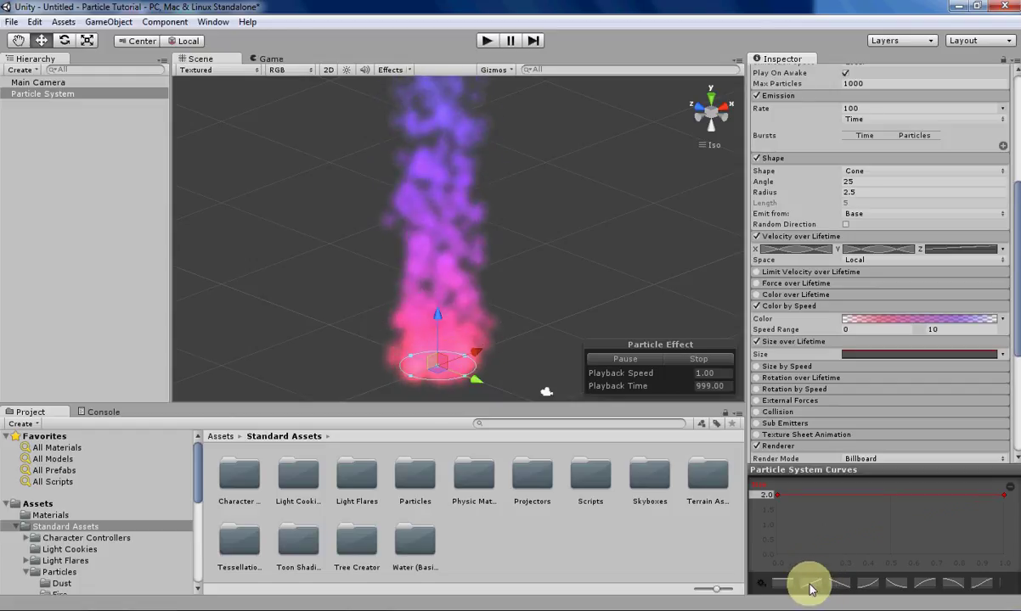
Step: Try the size curve presets, settling on the linear ramp from 0 to 2.0
left_click(811, 584)
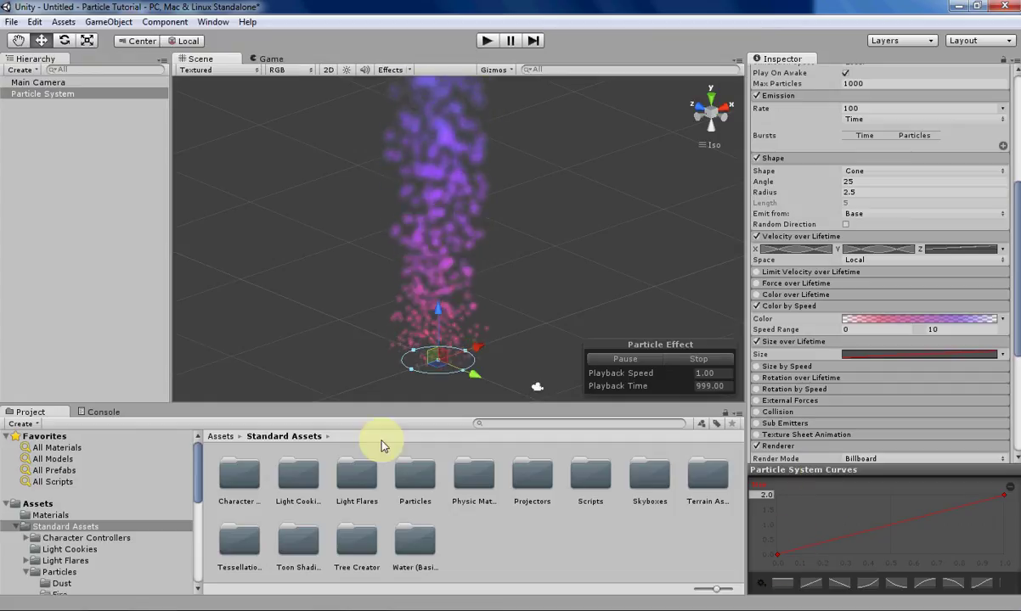
scroll(442, 378, "down", 3)
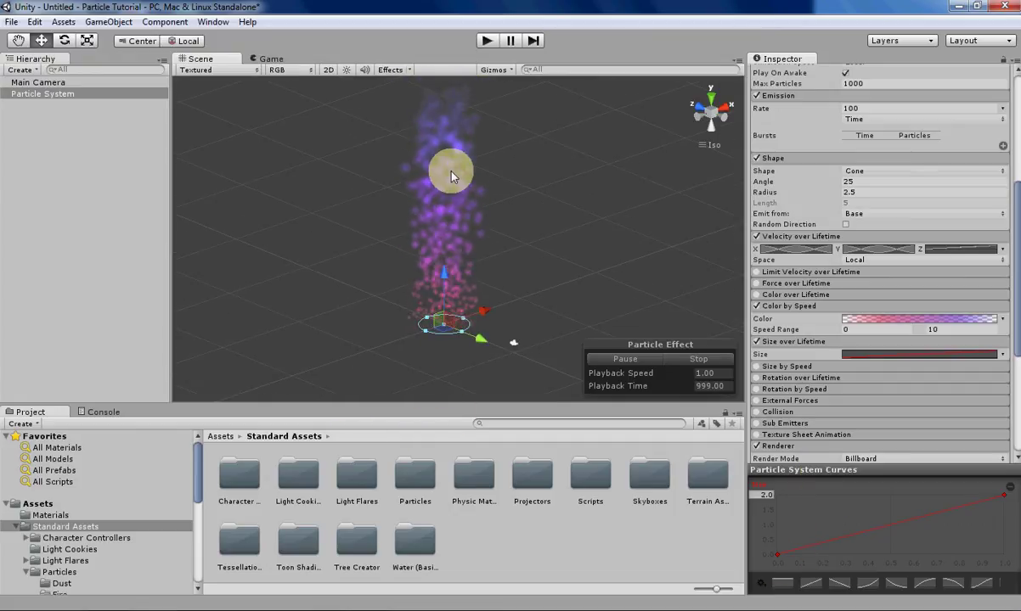
left_click(838, 583)
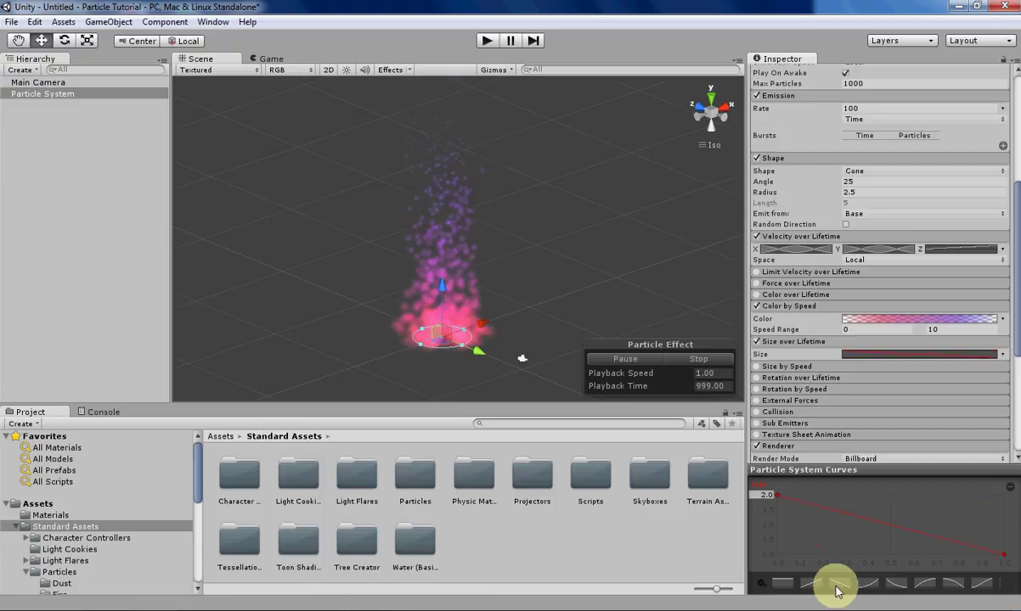
left_click(896, 583)
left_click(925, 584)
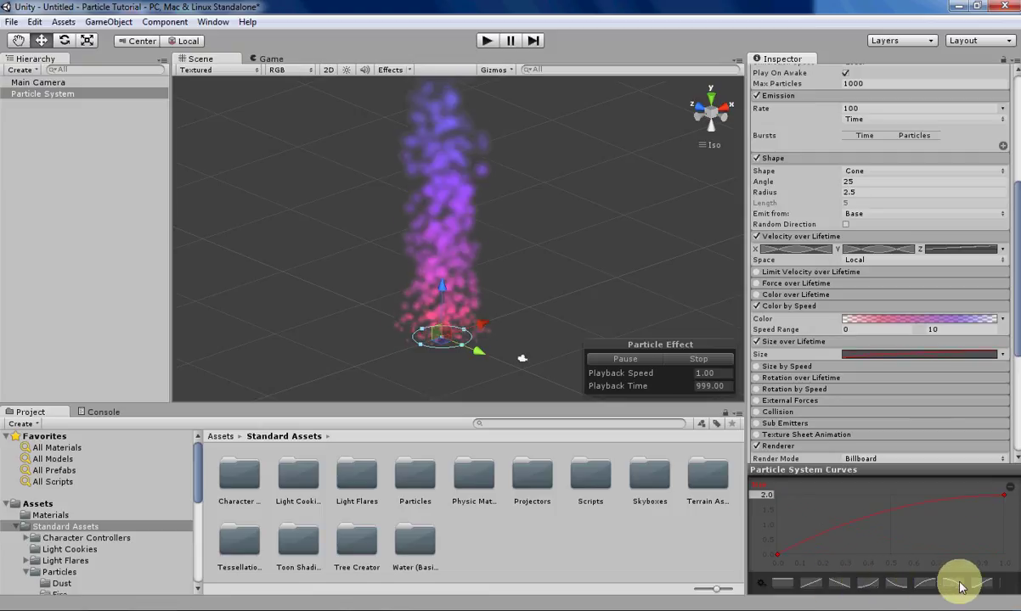
left_click(952, 583)
left_click(810, 583)
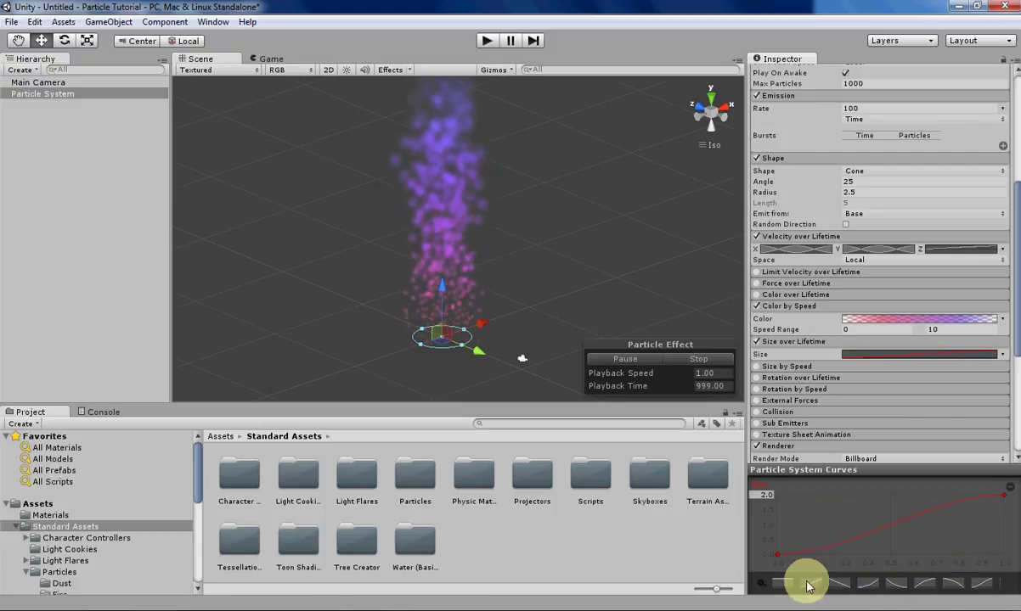
left_click(1002, 354)
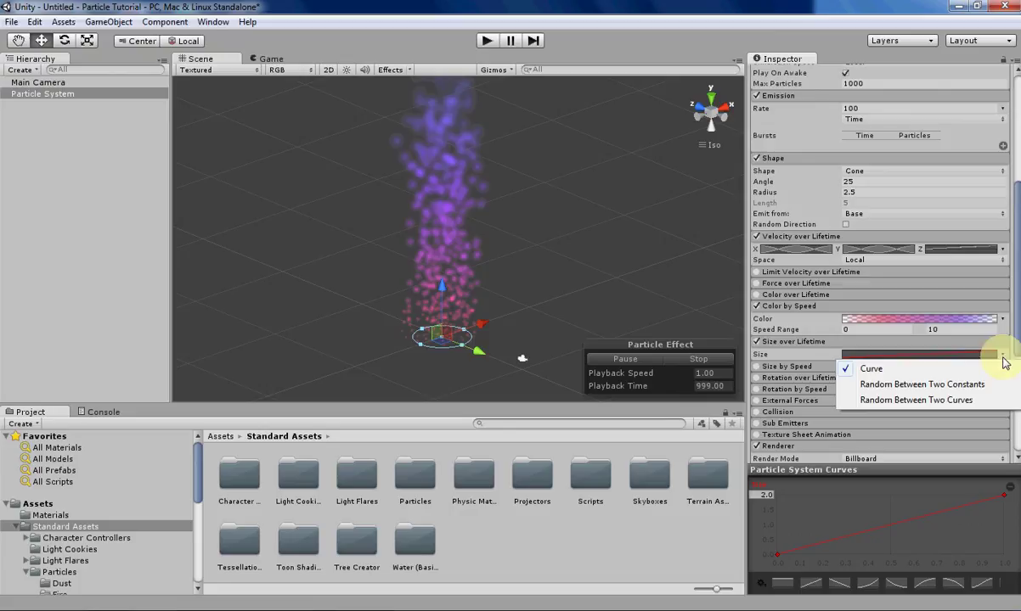
Step: Set Size to Random Between Two Constants 0 and 2, then switch to Random Between Two Curves
left_click(921, 385)
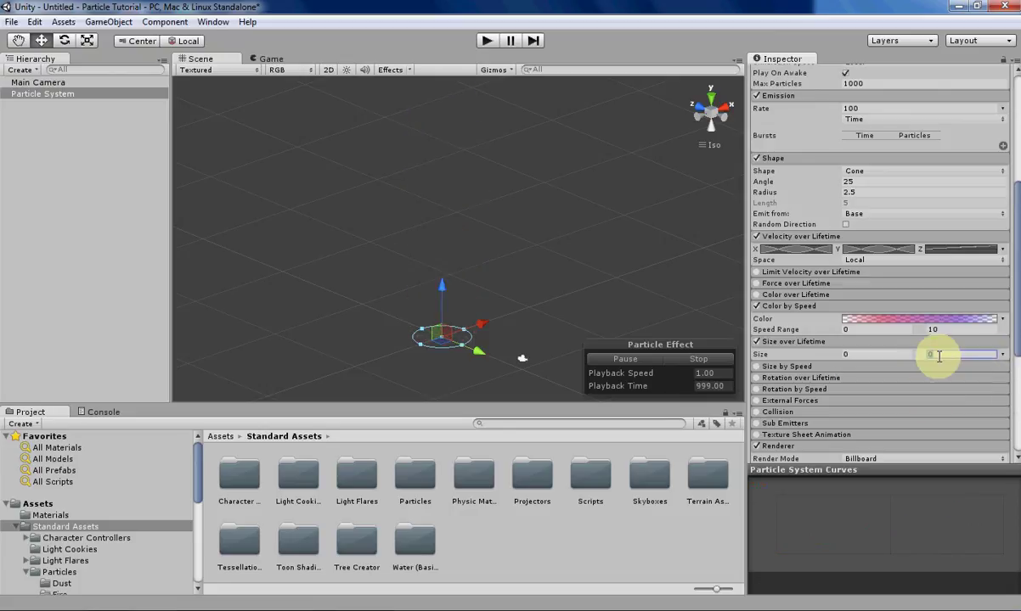
type("2")
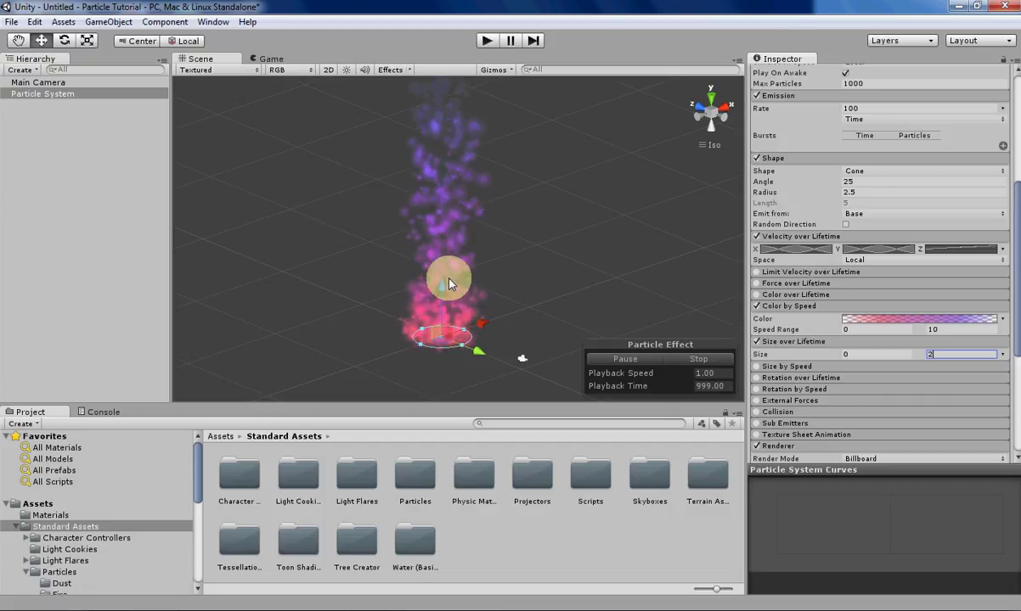
left_click(1003, 357)
left_click(976, 365)
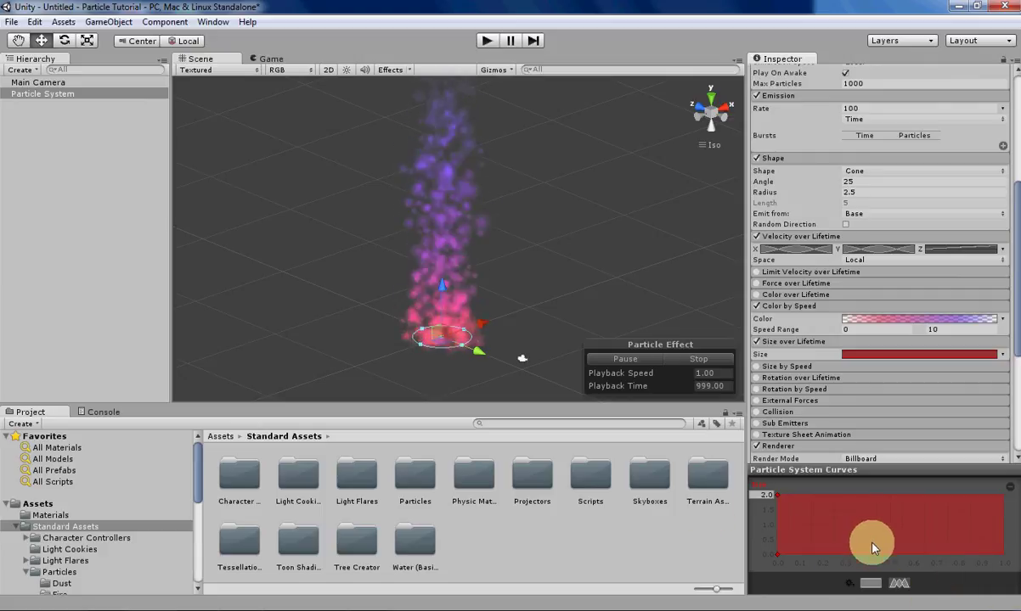
Step: Set Start Lifetime to 10 and the Z velocity curve maximum to 2
scroll(886, 410, "up", 8)
scroll(889, 415, "down", 2)
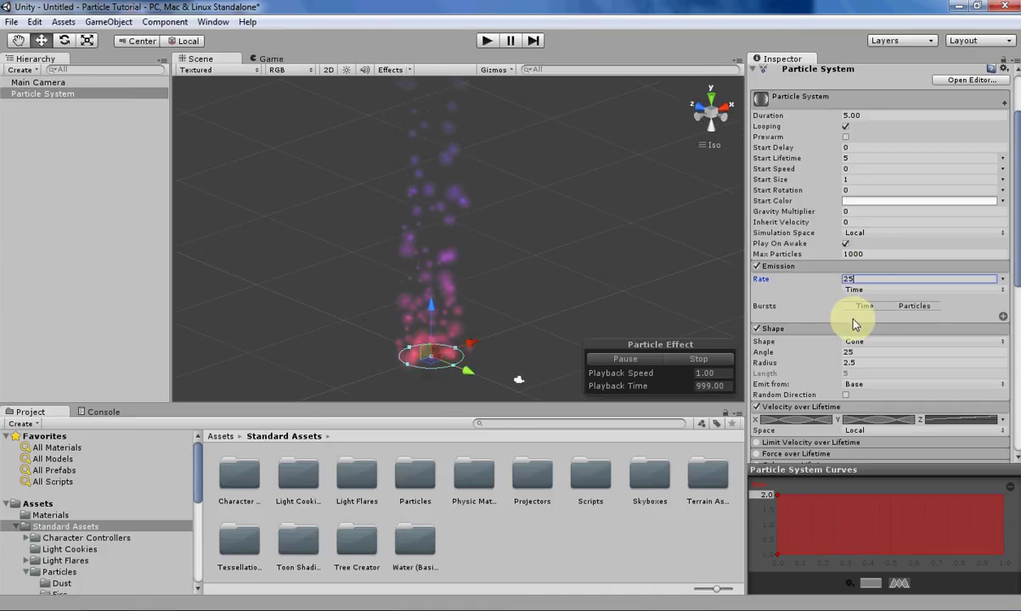
left_click(855, 158)
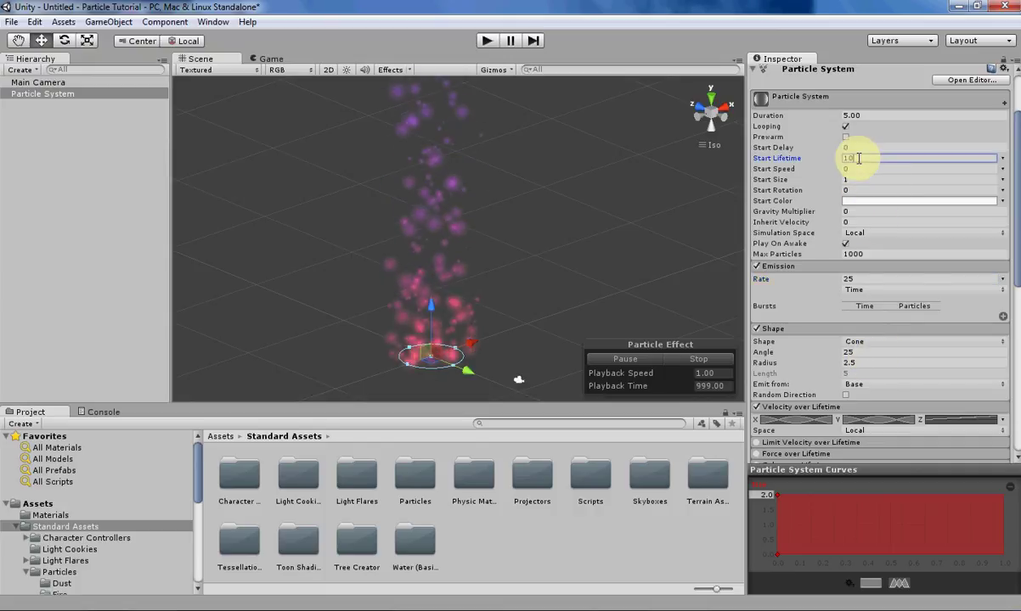
type("10")
scroll(917, 387, "down", 2)
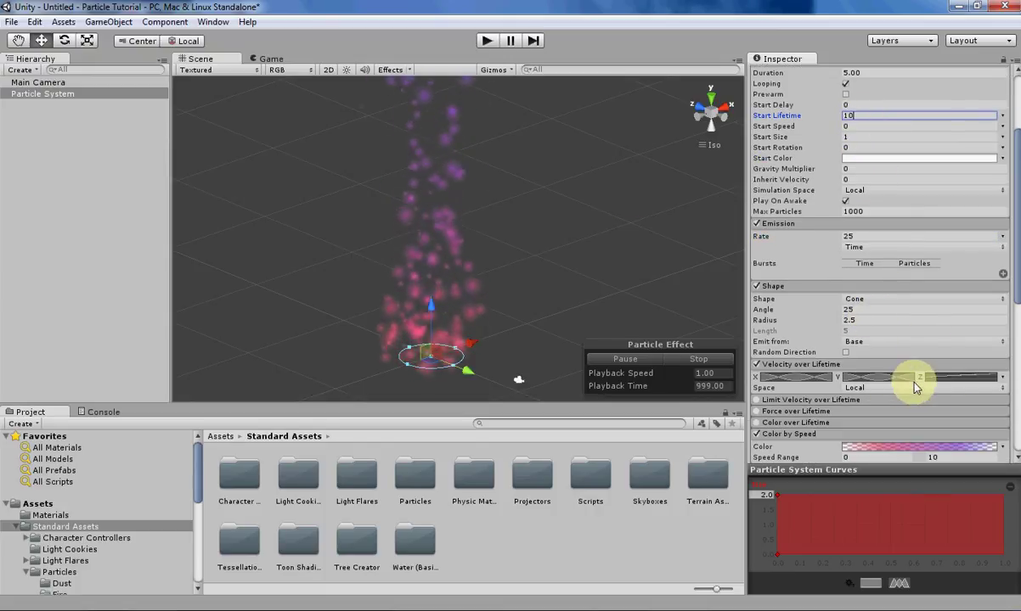
left_click(926, 379)
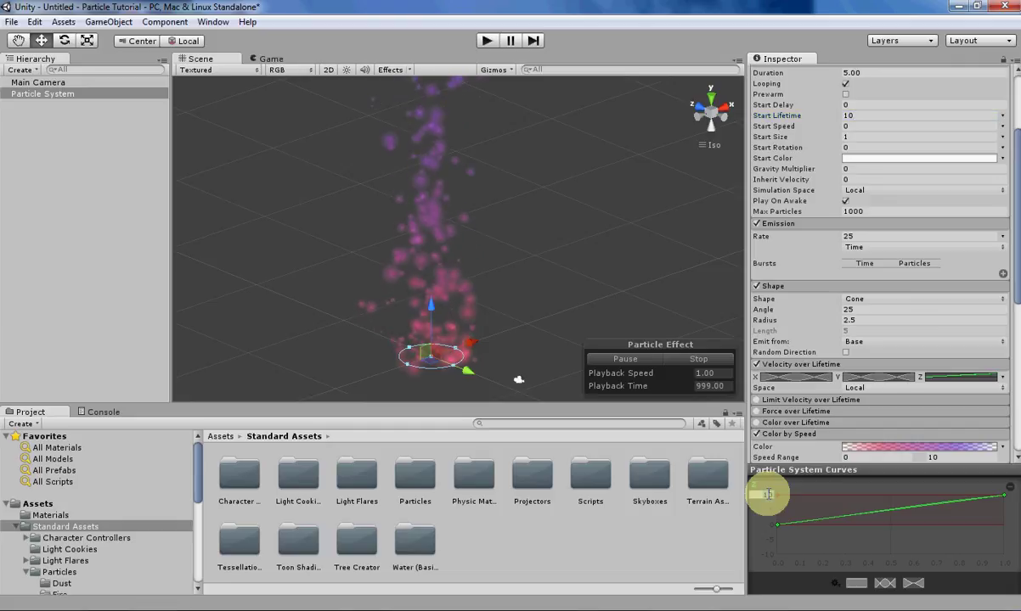
type("2")
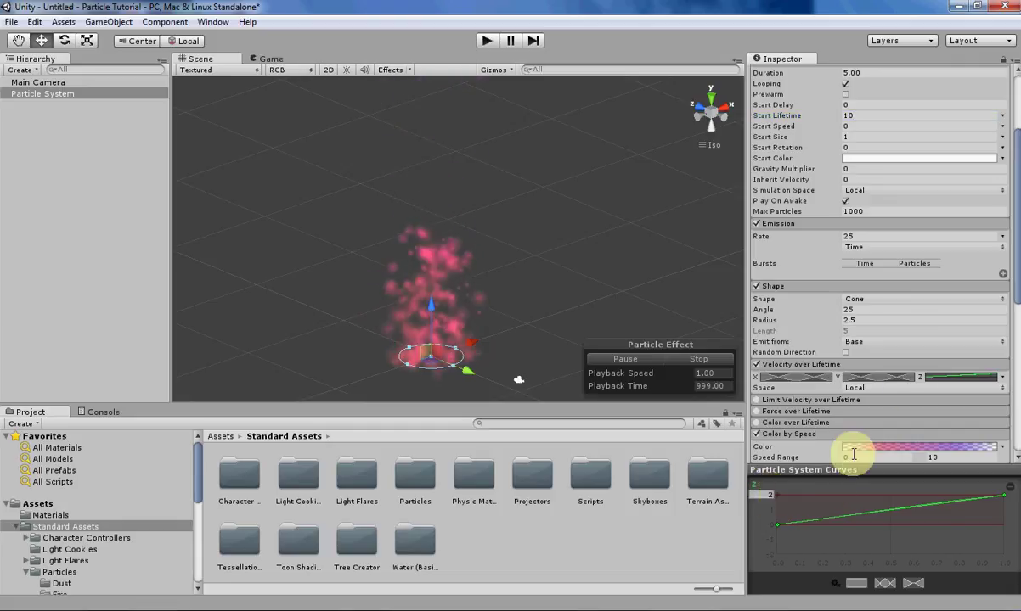
Step: Copy the Y velocity wave curve and paste it into X velocity
left_click(900, 378)
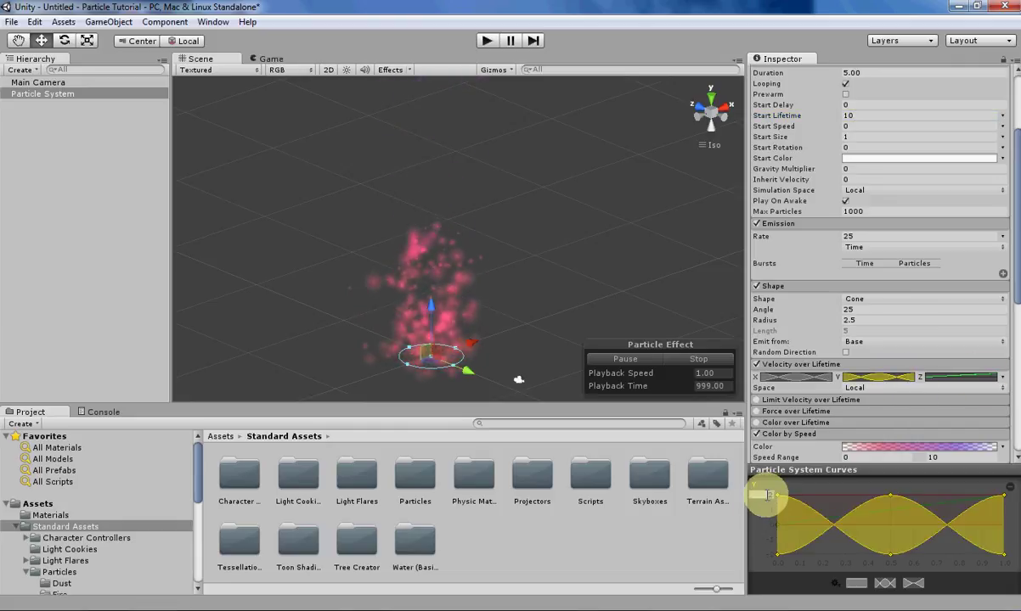
left_click(798, 378)
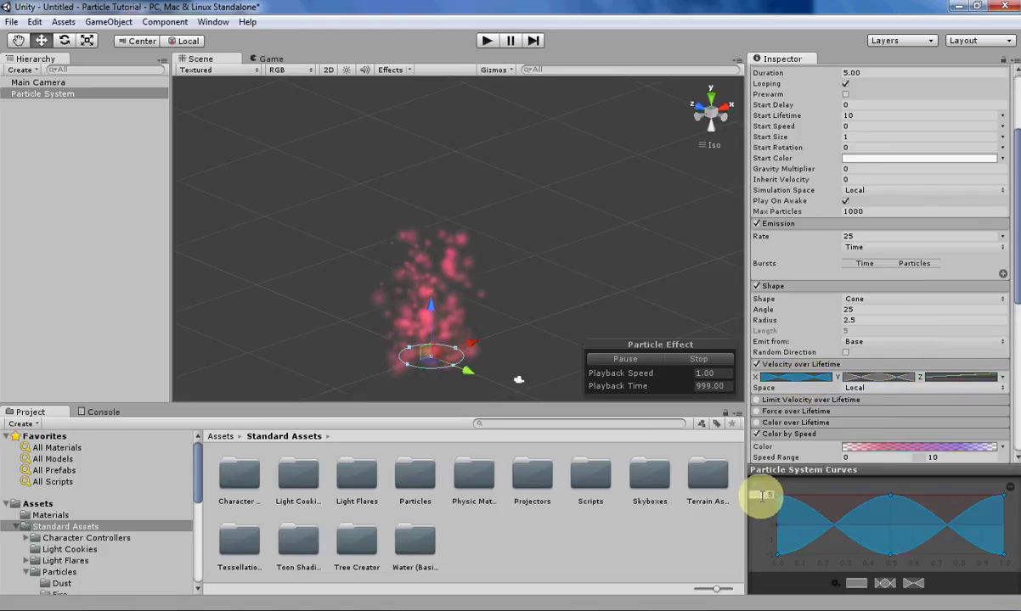
left_click(882, 392)
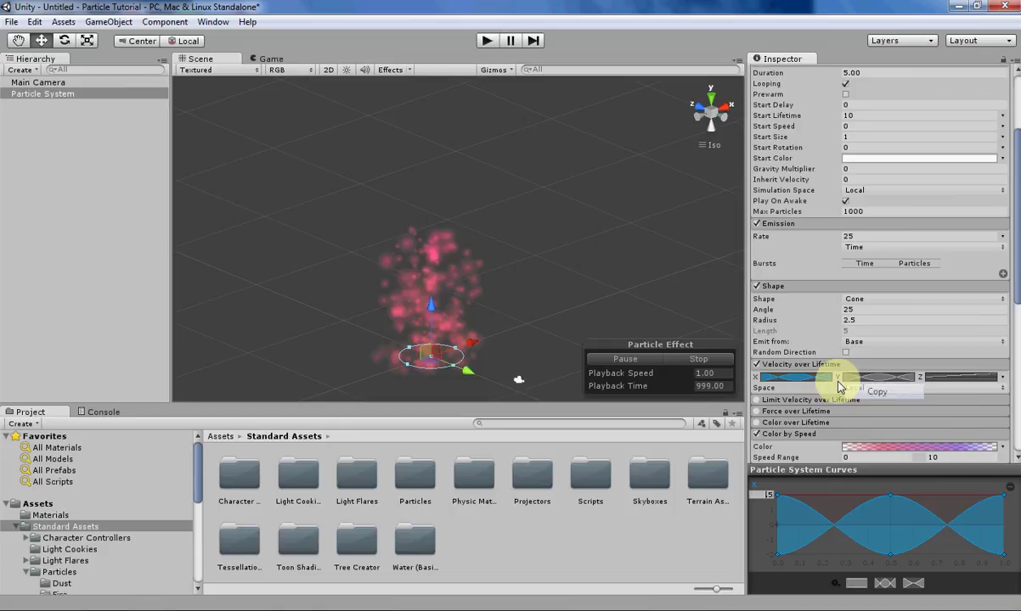
left_click(831, 409)
middle_click_drag(482, 321, 474, 279)
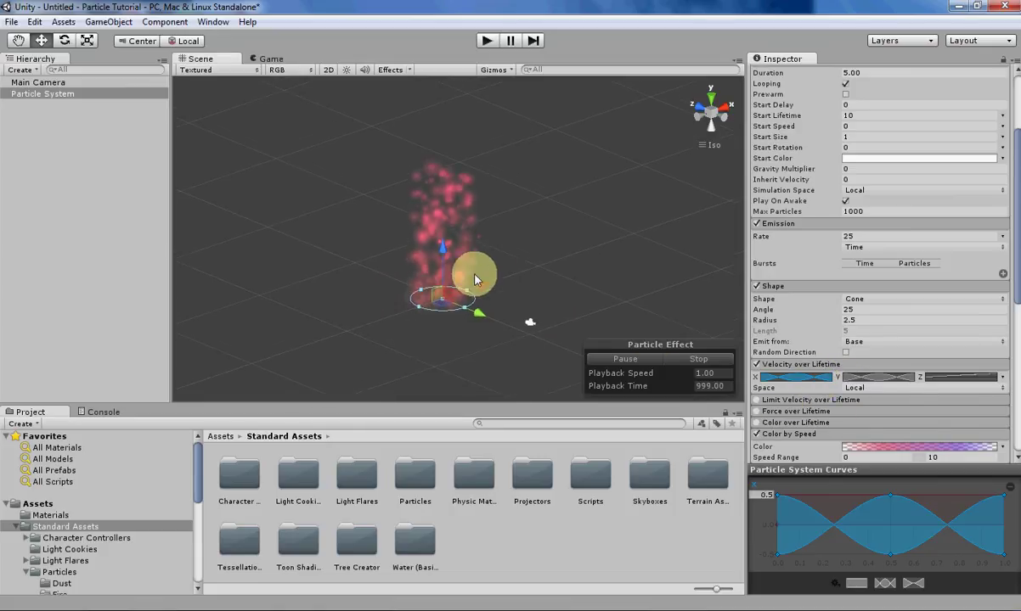
Step: Set the Color by Speed range maximum to 2
scroll(958, 389, "down", 3)
left_click(961, 372)
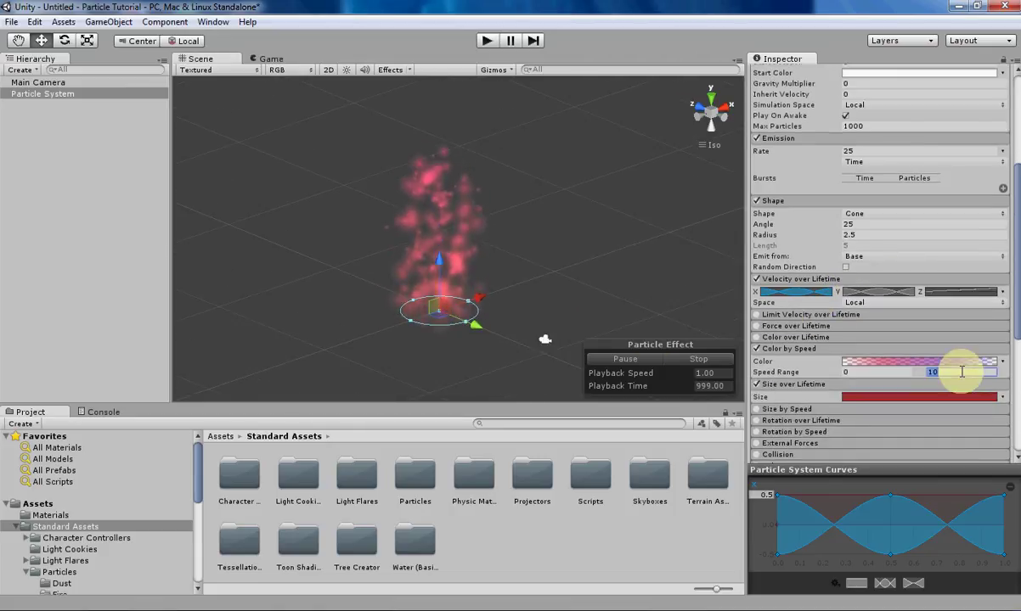
type("2")
key("Return")
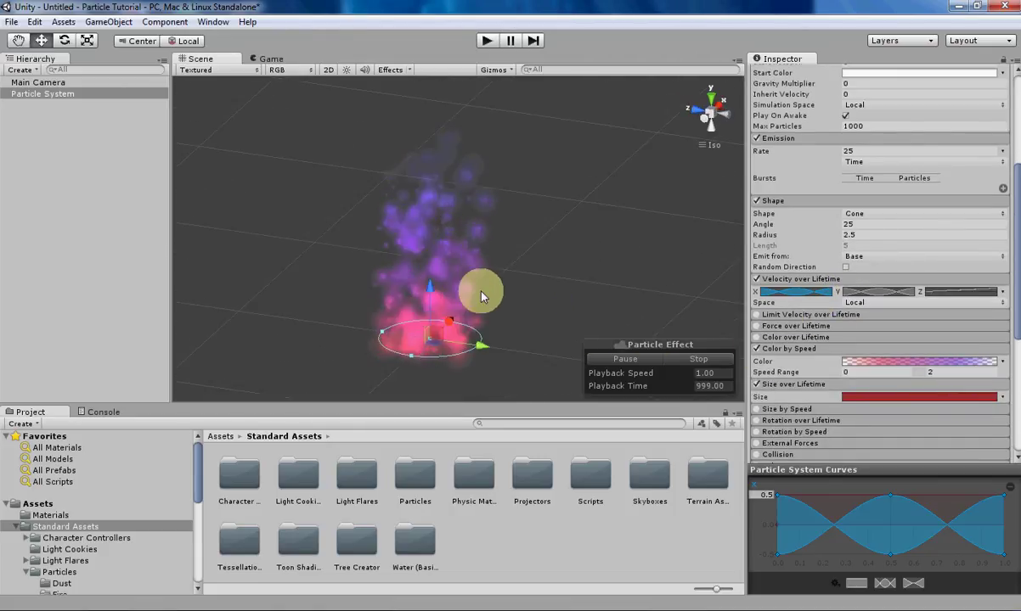
scroll(894, 308, "up", 12)
scroll(891, 304, "down", 15)
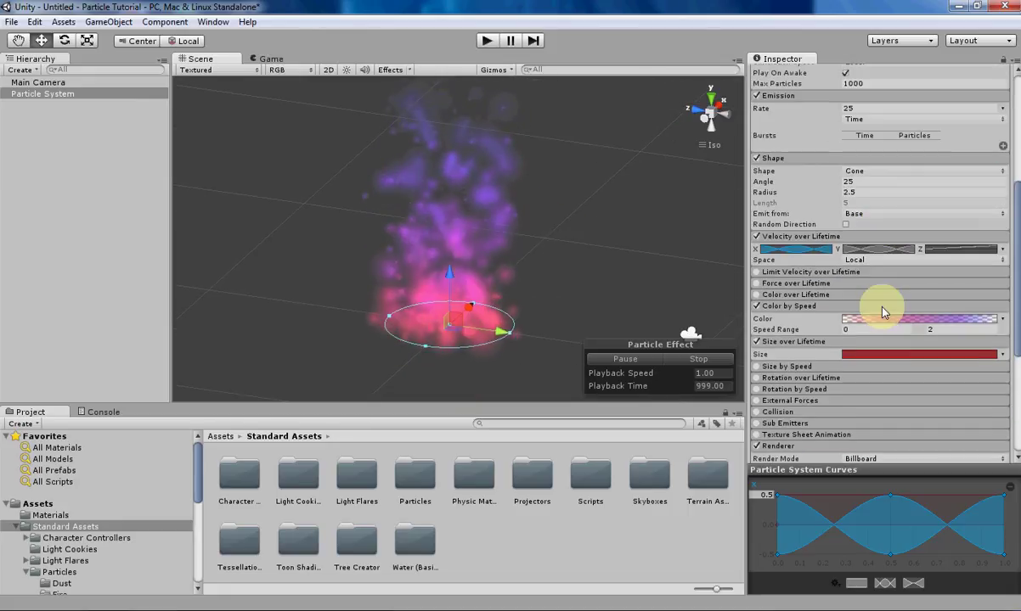
Step: Apply the wave preset to the Size over Lifetime curve and enlarge the curve editor
left_click(839, 311)
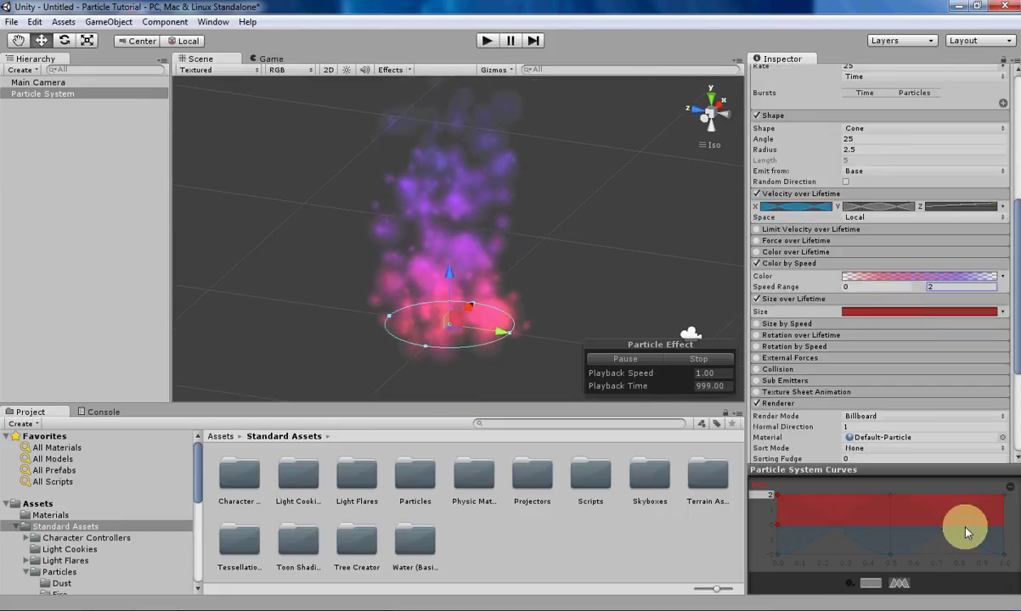
left_click(901, 585)
left_click_drag(907, 468, 908, 357)
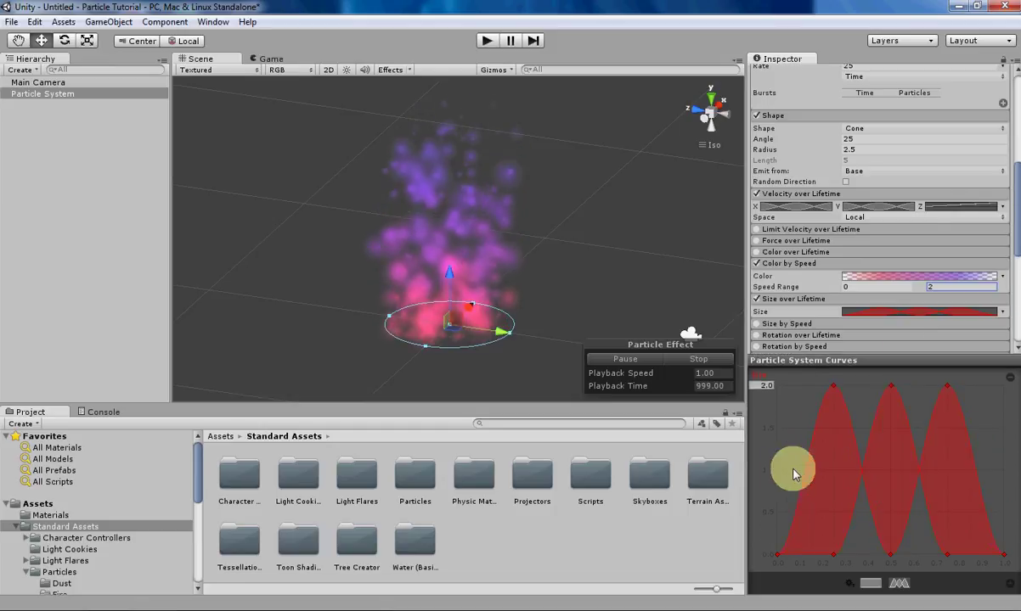
left_click_drag(752, 459, 616, 456)
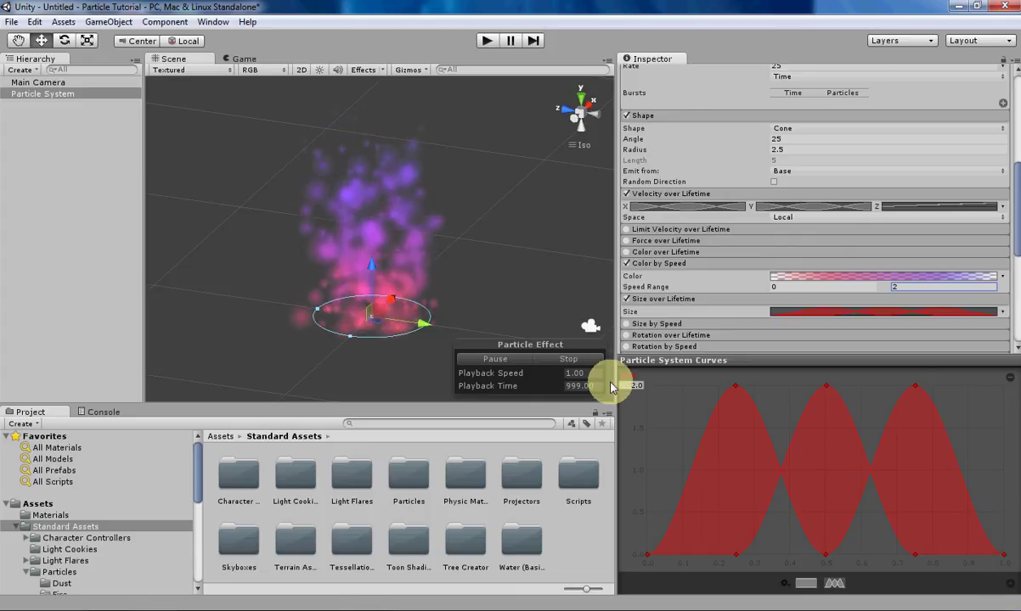
scroll(382, 268, "down", 3)
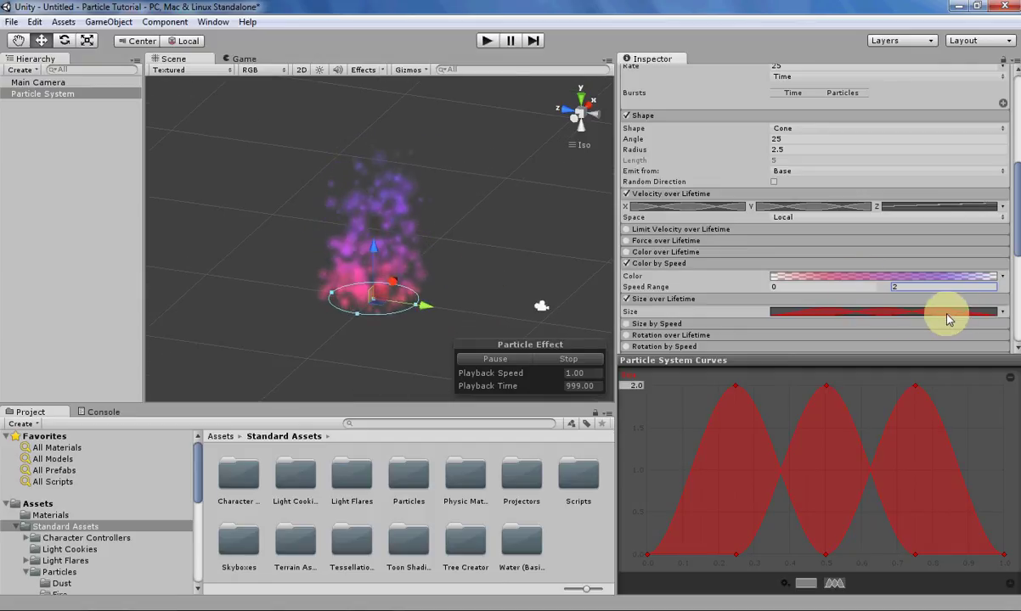
Step: Raise the Color by Speed range maximum to 3
left_click(925, 207)
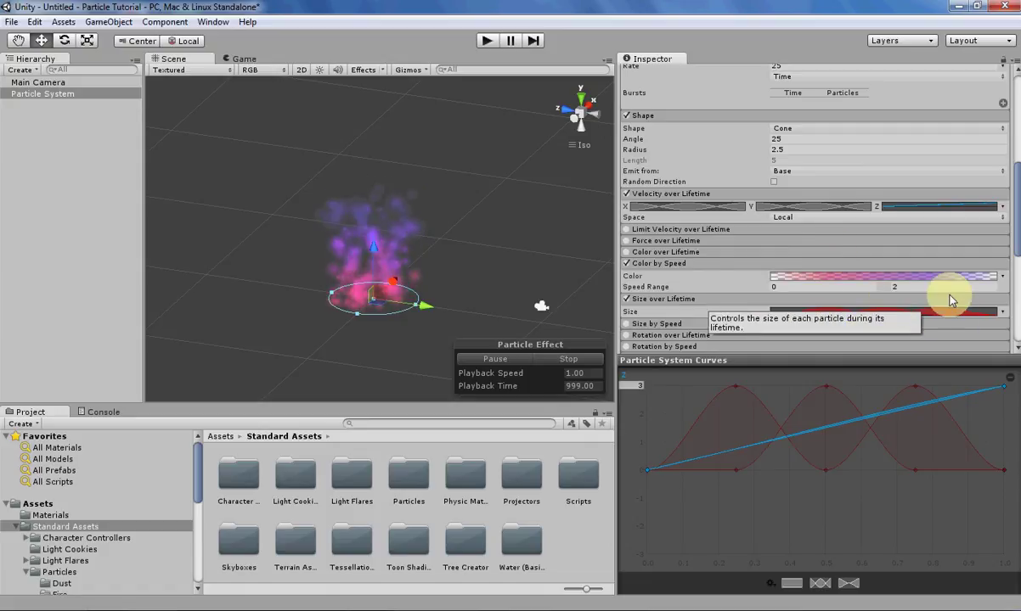
double_click(923, 286)
type("3")
Step: Set the Shape emitter radius to 1.5
middle_click_drag(497, 213, 492, 283)
scroll(841, 273, "up", 3)
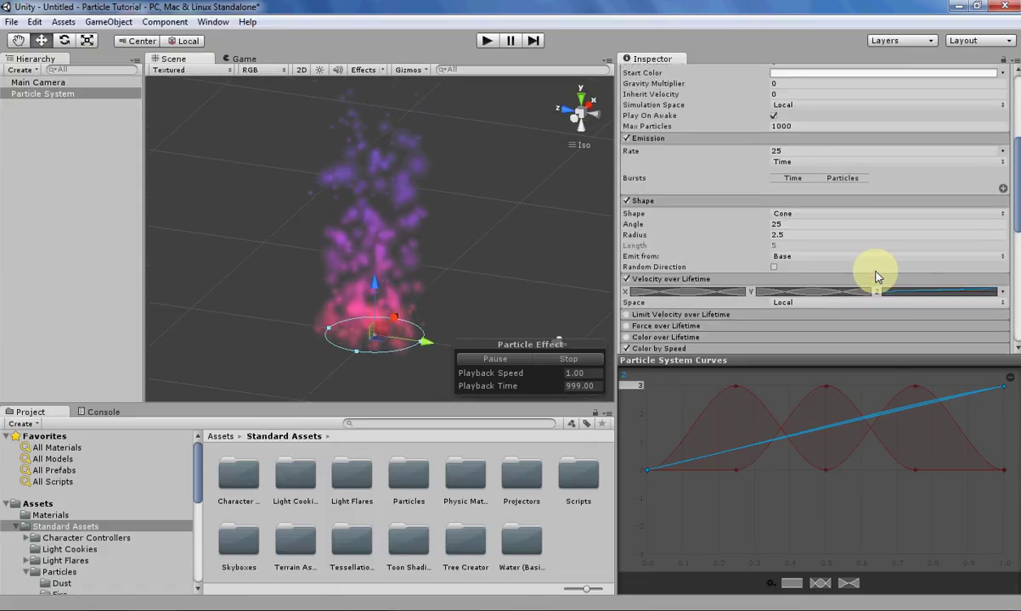
scroll(875, 276, "up", 2)
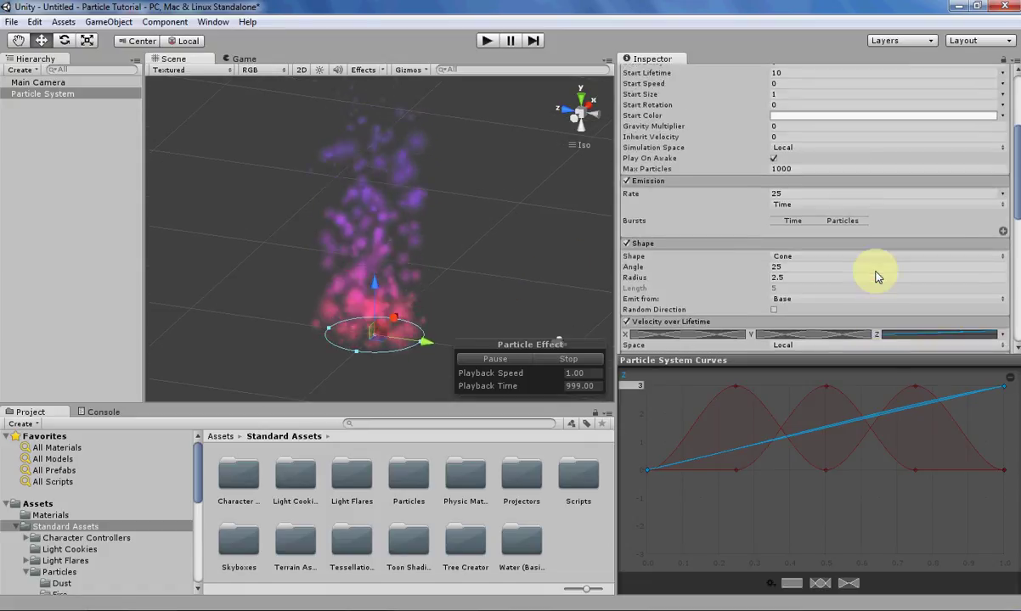
double_click(780, 278)
type("1")
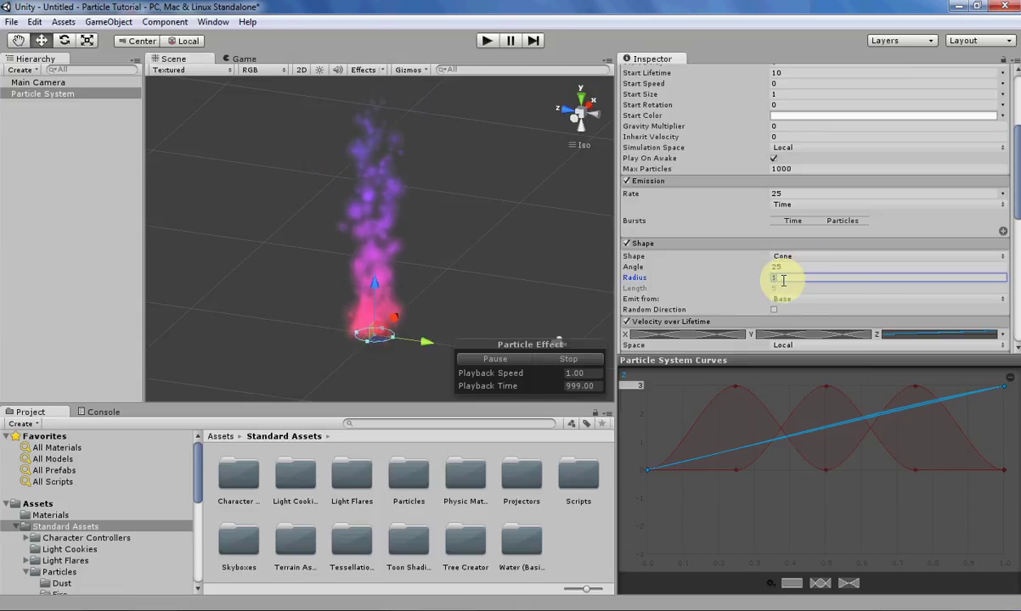
type(".5")
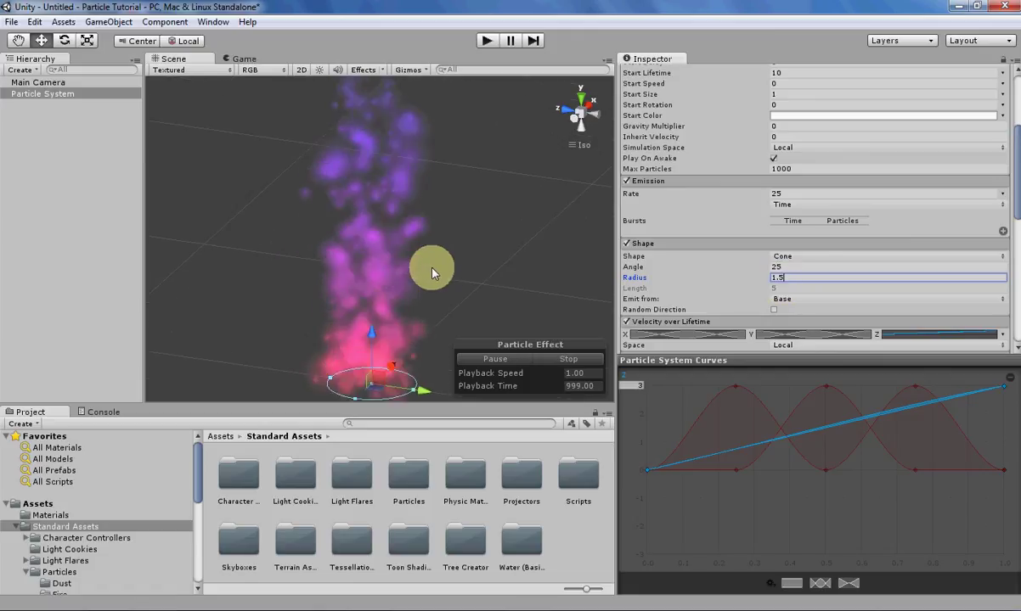
scroll(429, 255, "up", 2)
scroll(730, 306, "down", 3)
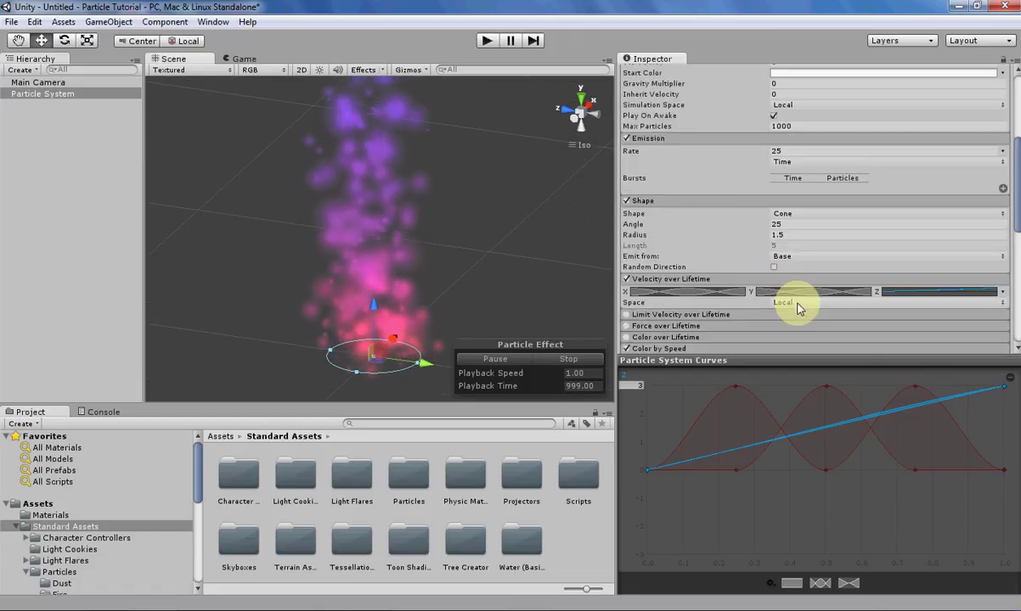
scroll(796, 309, "down", 1)
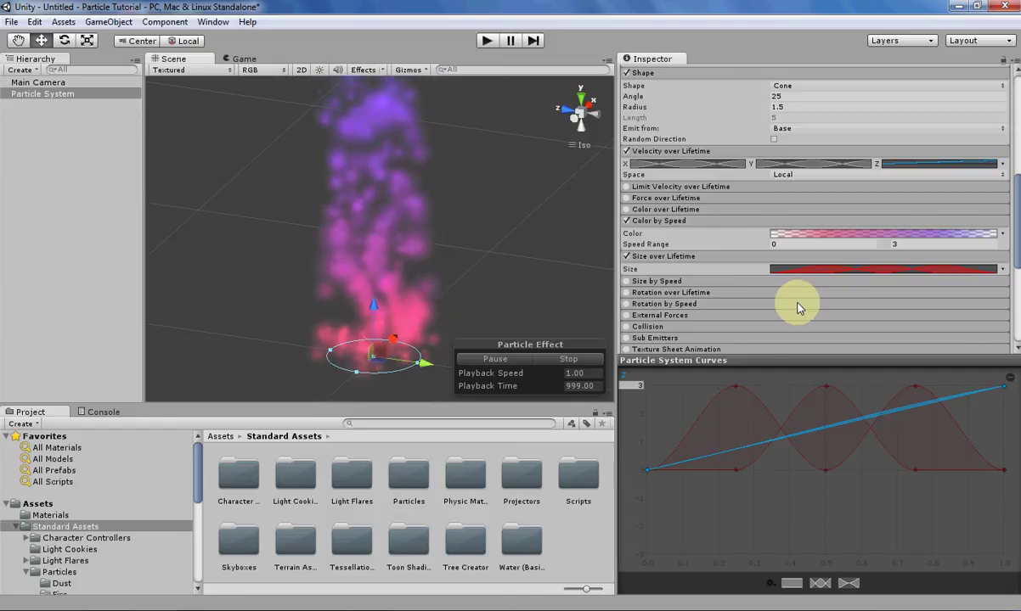